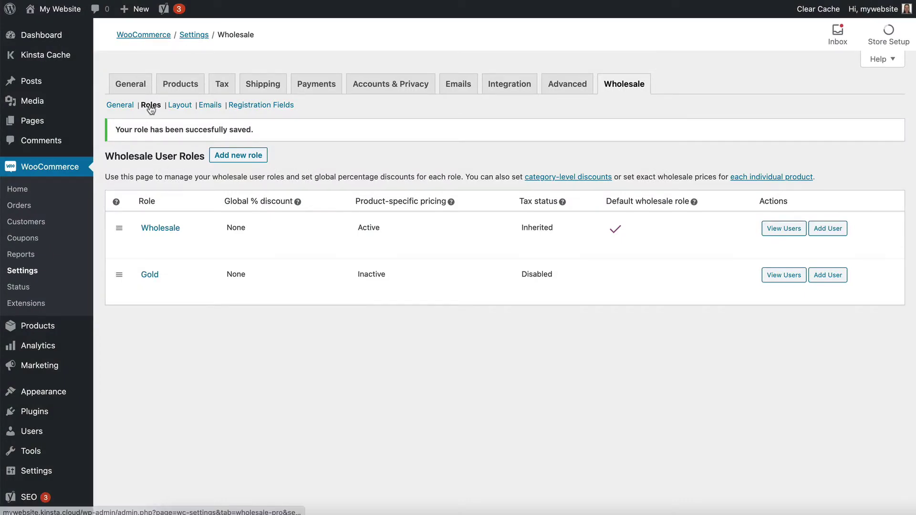
Step: Give the Wholesale role a 30% global discount and save it
mouse_move(162, 230)
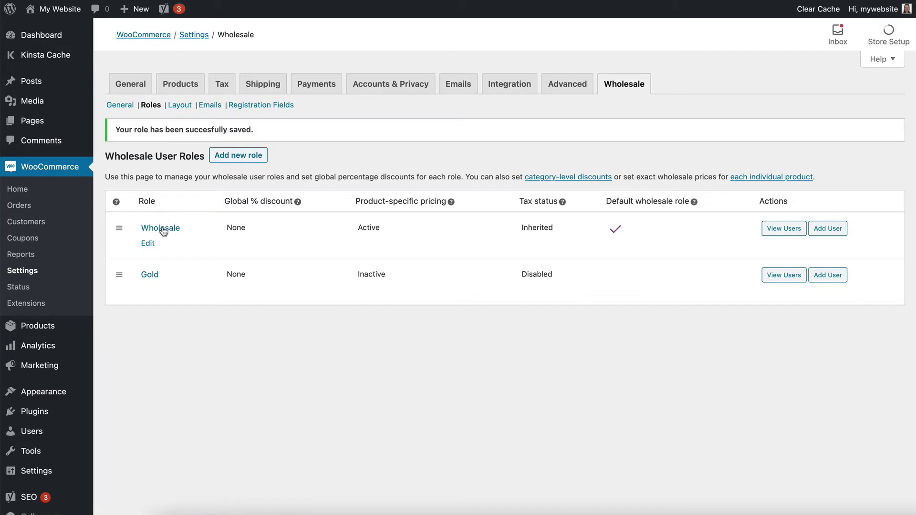
left_click(148, 245)
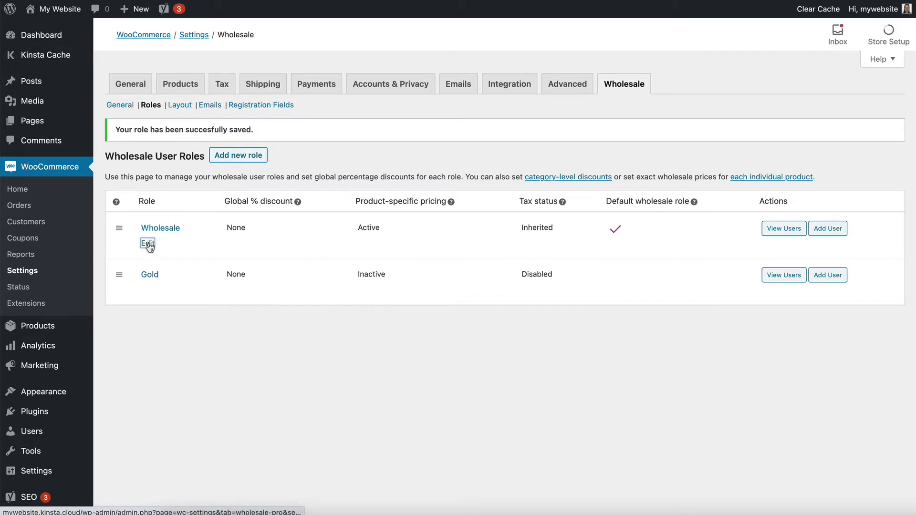
left_click(263, 197)
type("30")
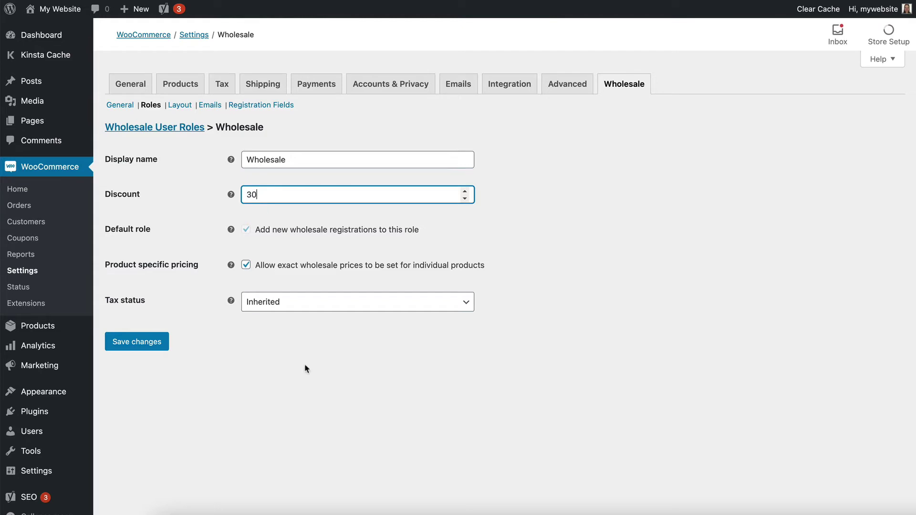
left_click(303, 372)
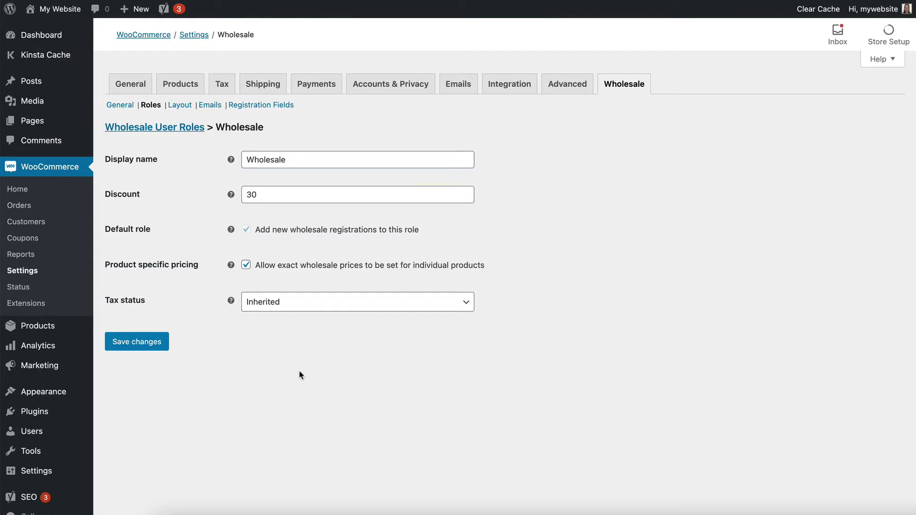
left_click(138, 343)
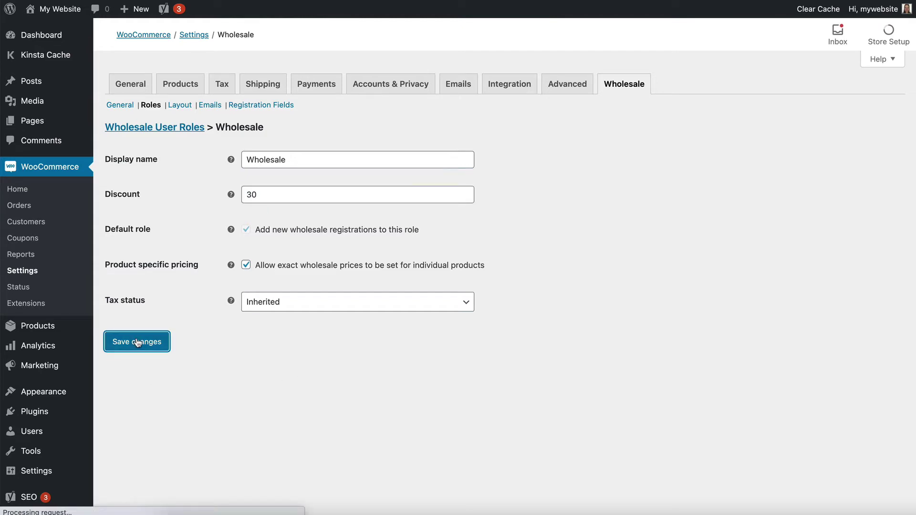
Step: Set the Gold role's global discount to 50% and save it
left_click(147, 290)
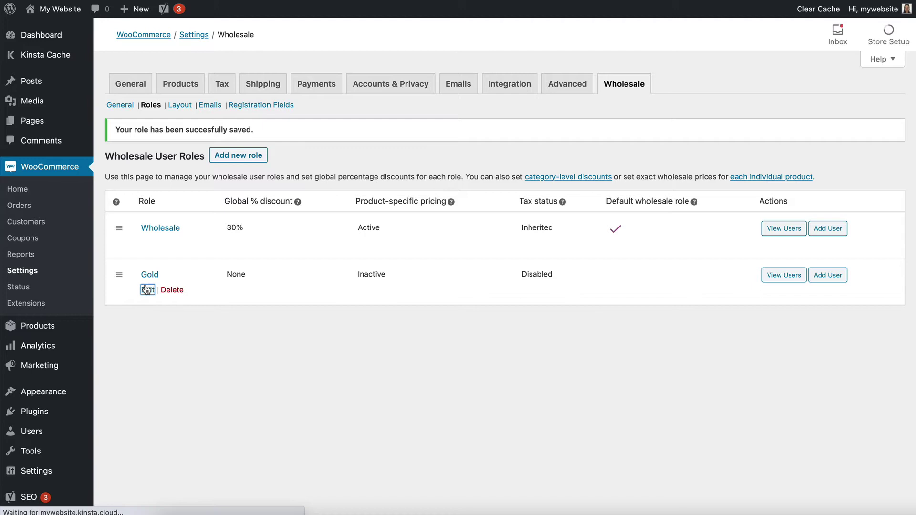
type("50")
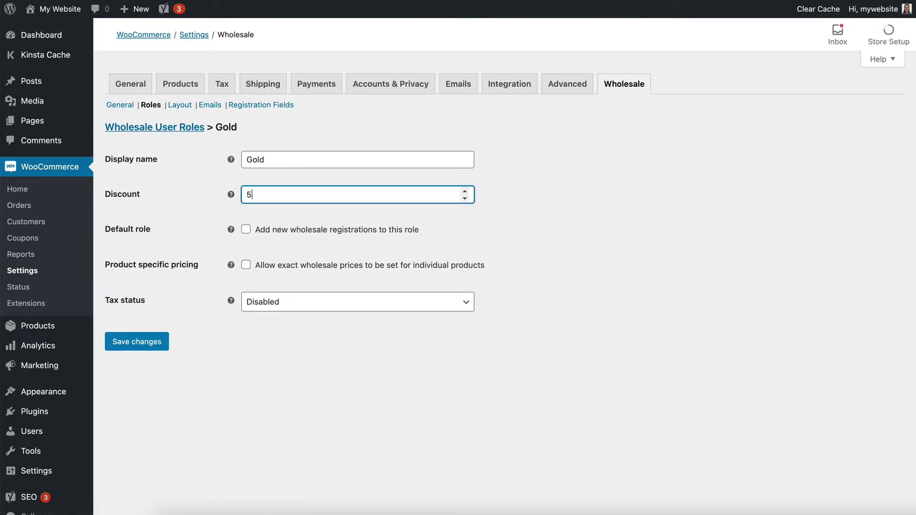
left_click(146, 345)
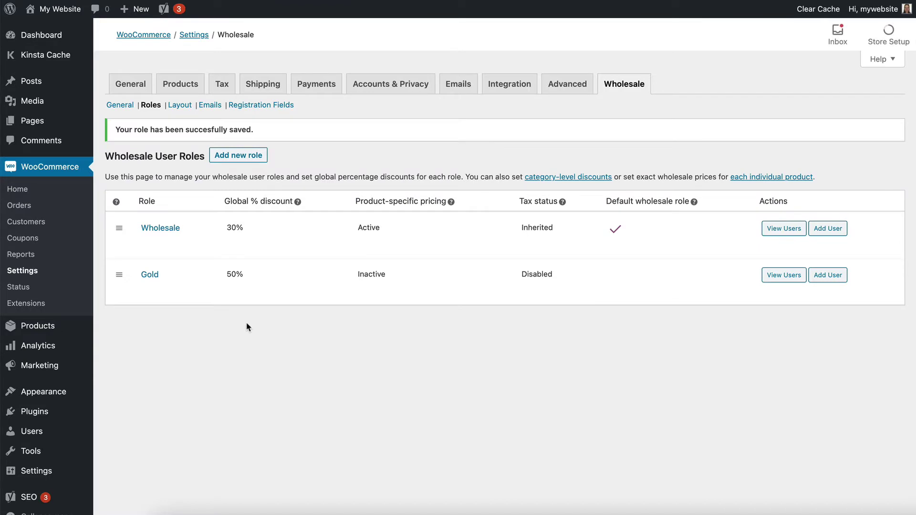
mouse_move(256, 231)
Step: Edit the Clothing category and enter 35 for Wholesale and 55 for Gold discounts
mouse_move(30, 328)
left_click(132, 364)
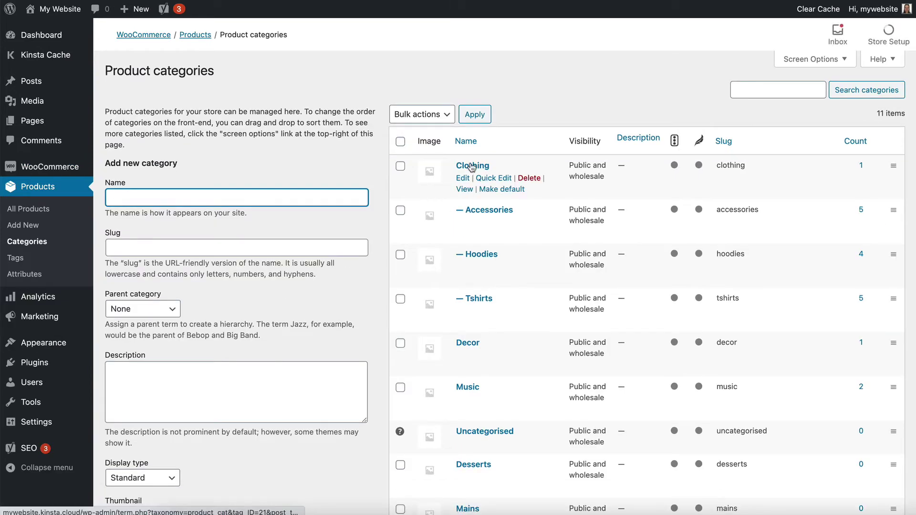
left_click(473, 166)
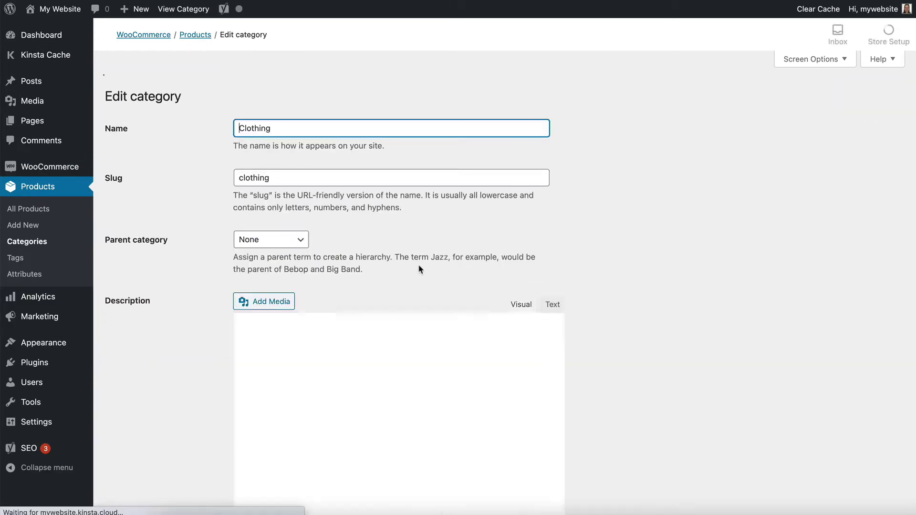
scroll(419, 269, "down", 10)
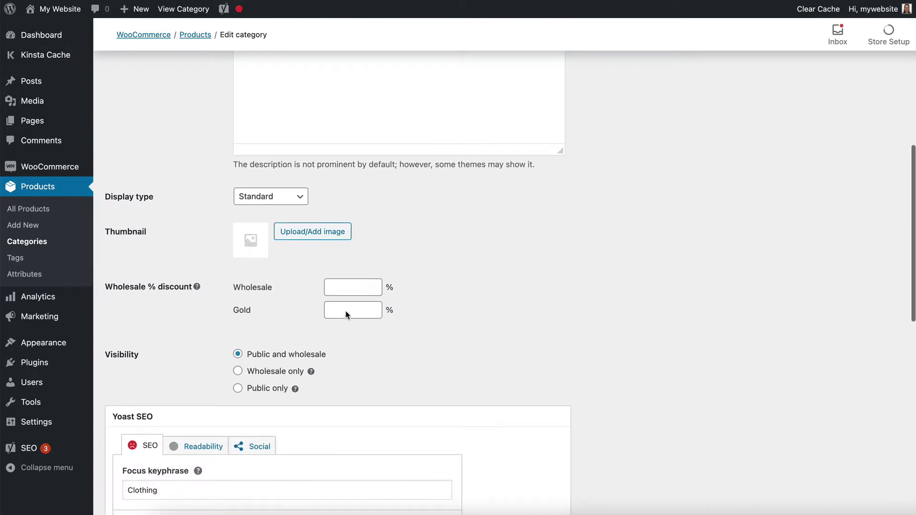
left_click(341, 286)
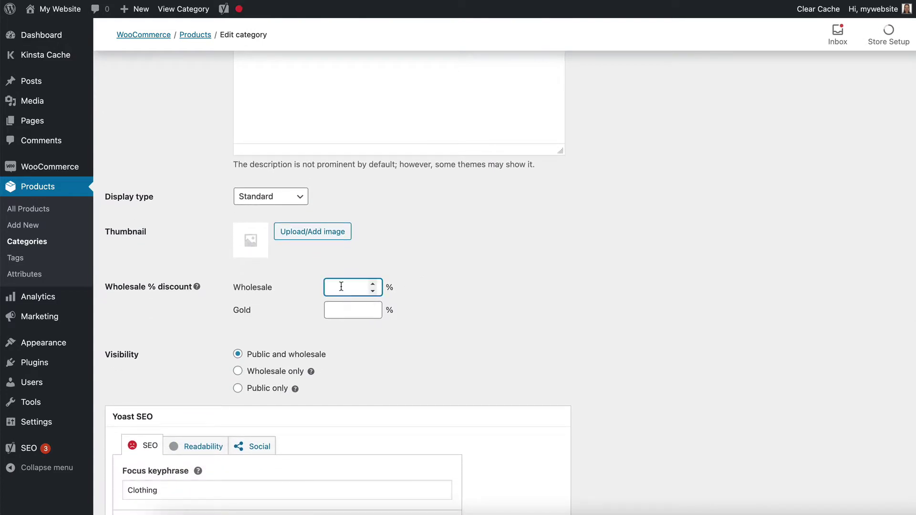
type("35")
left_click(341, 310)
type("55")
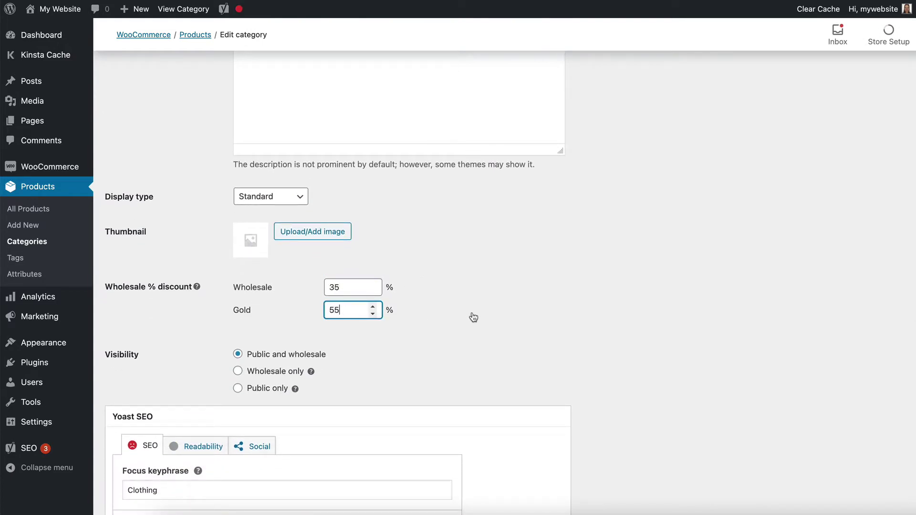
left_click(392, 354)
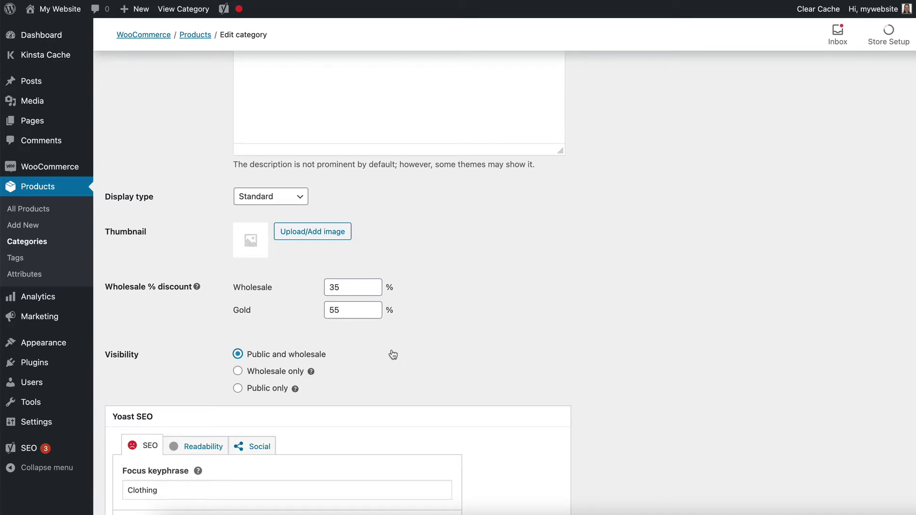
Step: Check the 35 and 55 discount values, then update the Clothing category
left_click(348, 288)
left_click(348, 311)
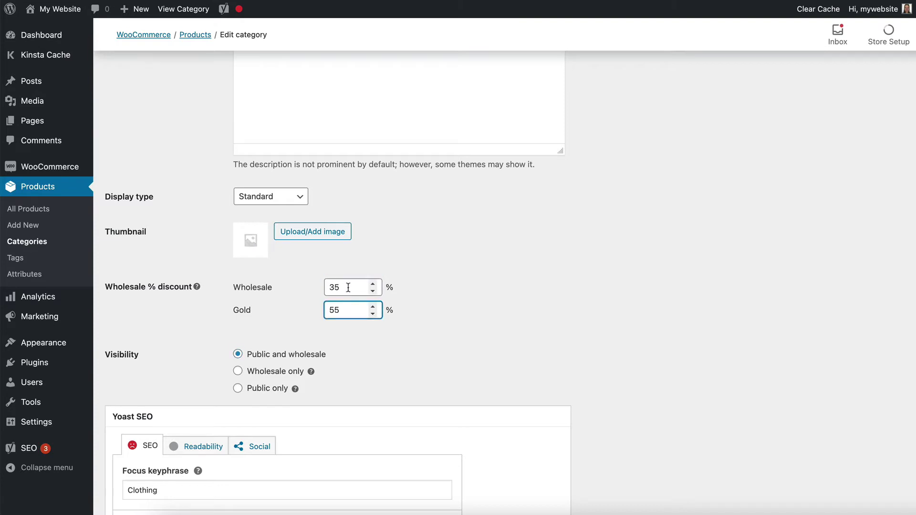
left_click(349, 288)
left_click(349, 313)
left_click(347, 286)
double_click(349, 287)
left_click(352, 287)
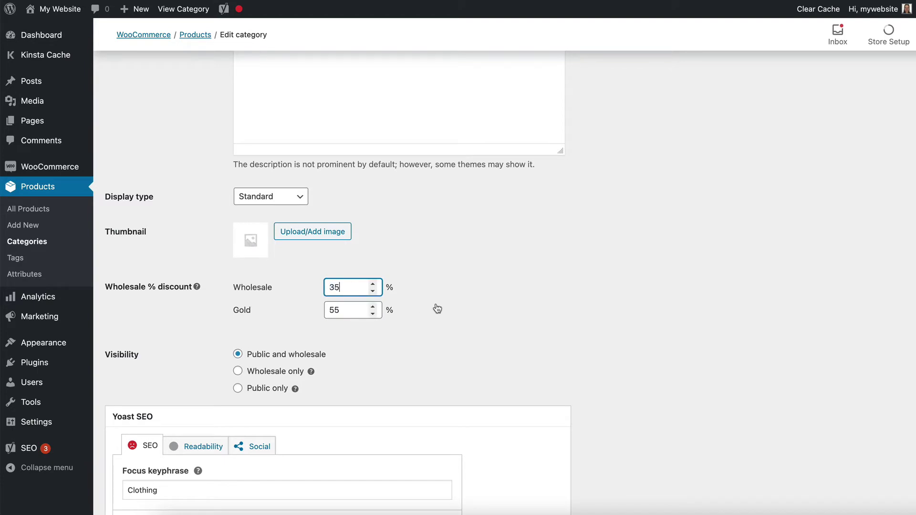
scroll(447, 310, "down", 10)
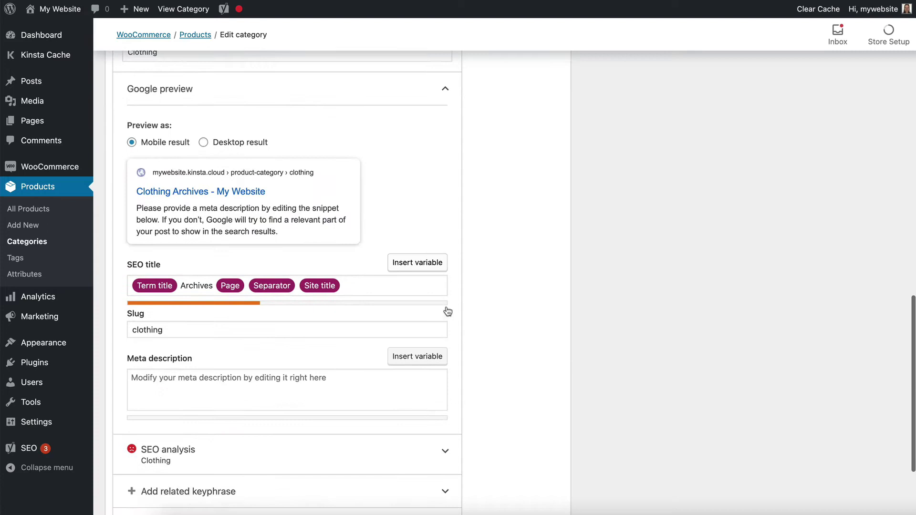
left_click(124, 473)
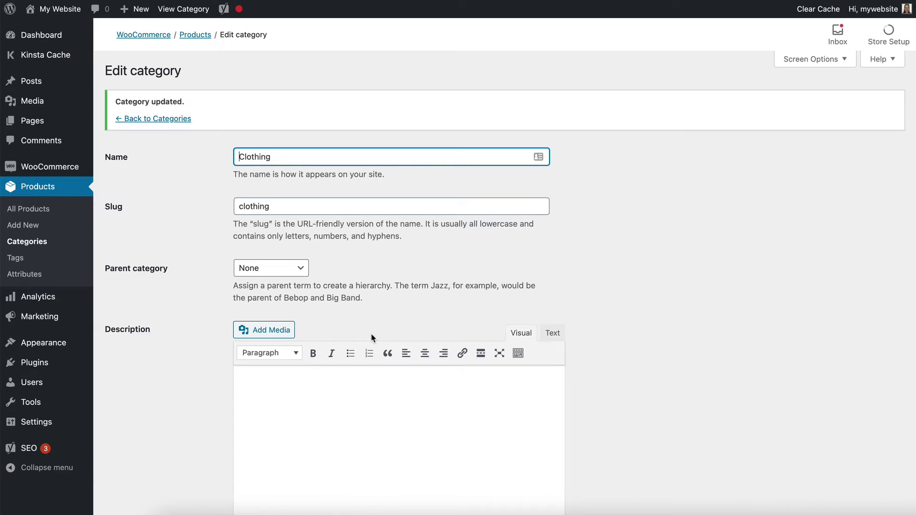
Step: Go to All Products, then open the WooCommerce Settings page
left_click(33, 213)
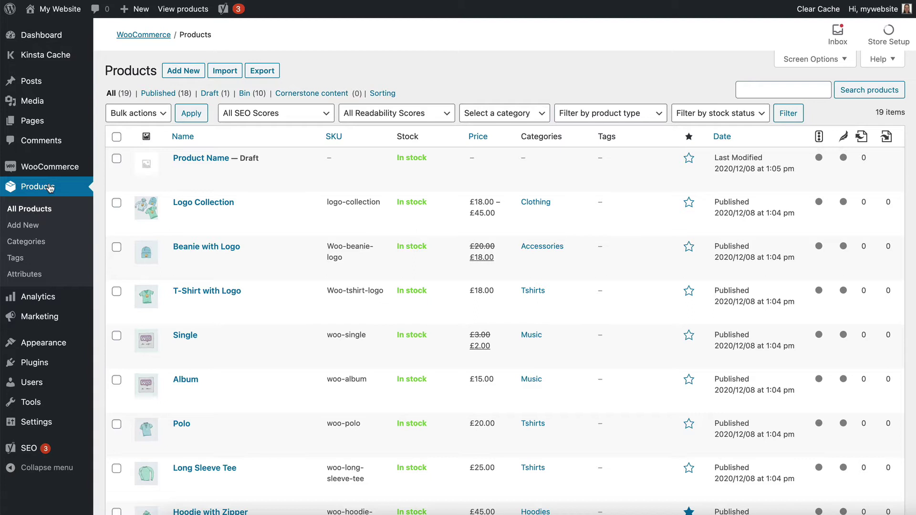
mouse_move(53, 171)
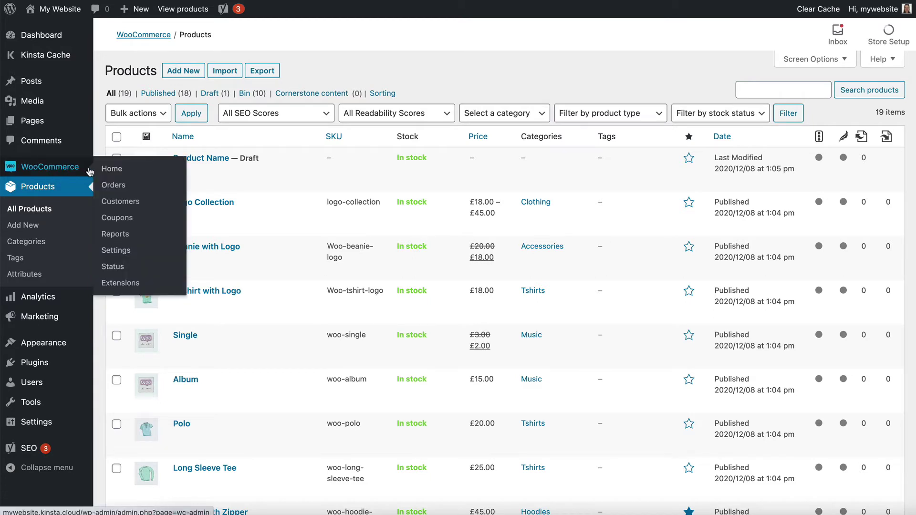
left_click(114, 250)
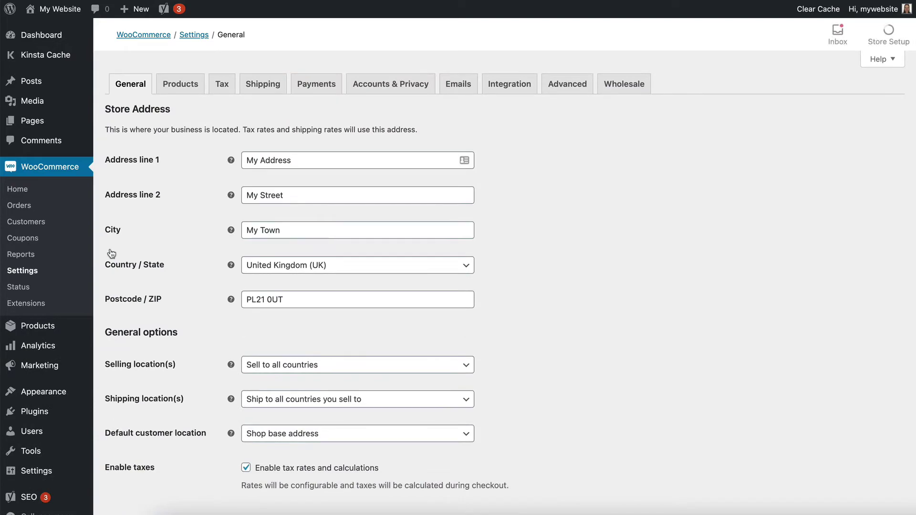
Step: Enable exact wholesale prices for the Wholesale role in the wholesale roles list and save
left_click(626, 86)
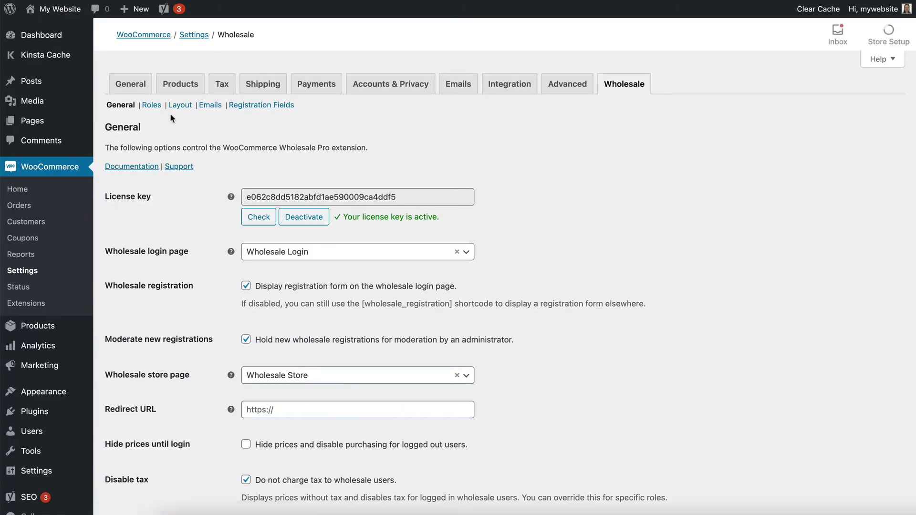
left_click(152, 105)
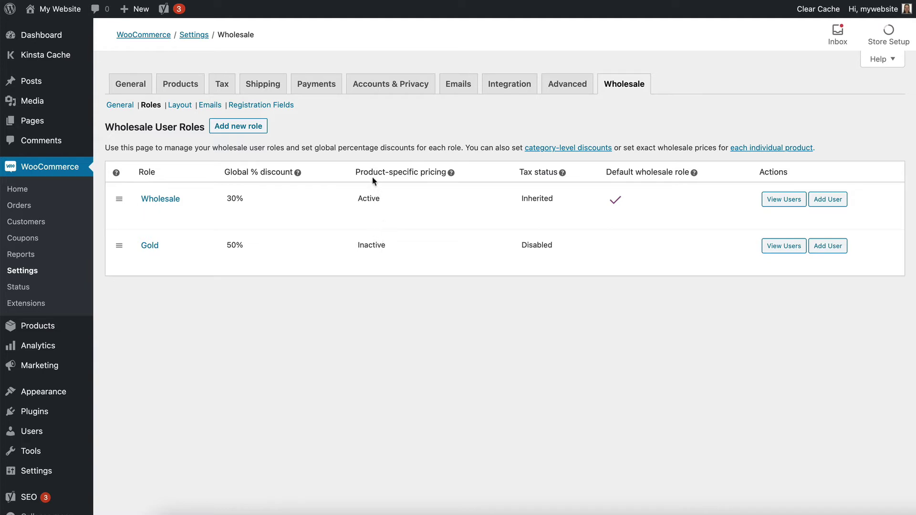
mouse_move(373, 258)
mouse_move(358, 201)
left_click(147, 216)
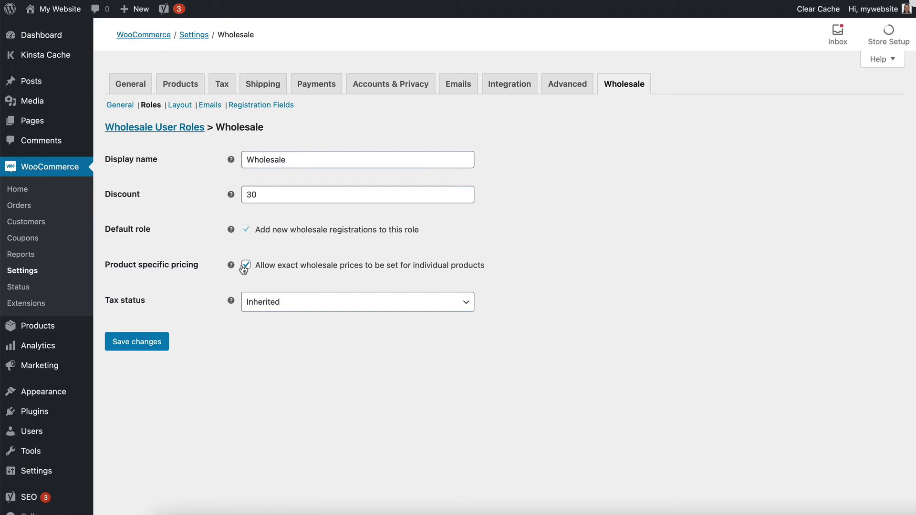
left_click(135, 343)
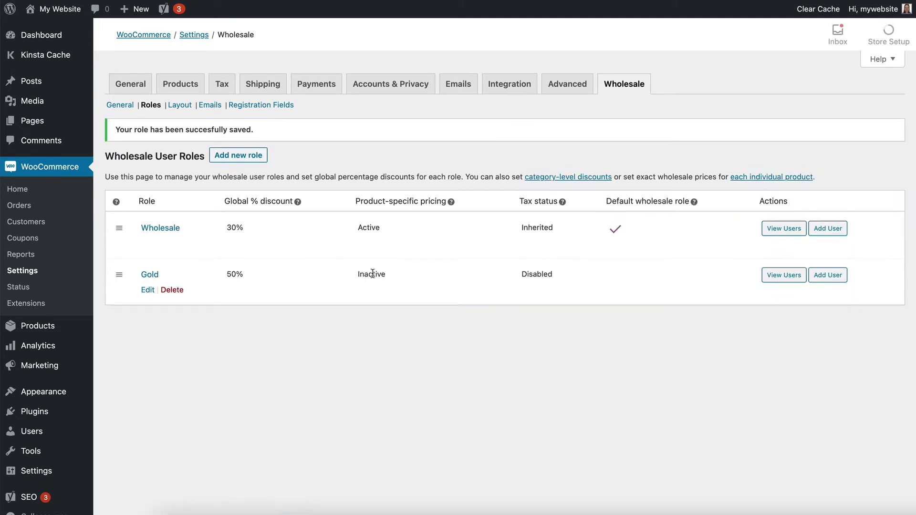
Step: Tick 'Allow exact wholesale prices' for the Gold role and save
double_click(367, 273)
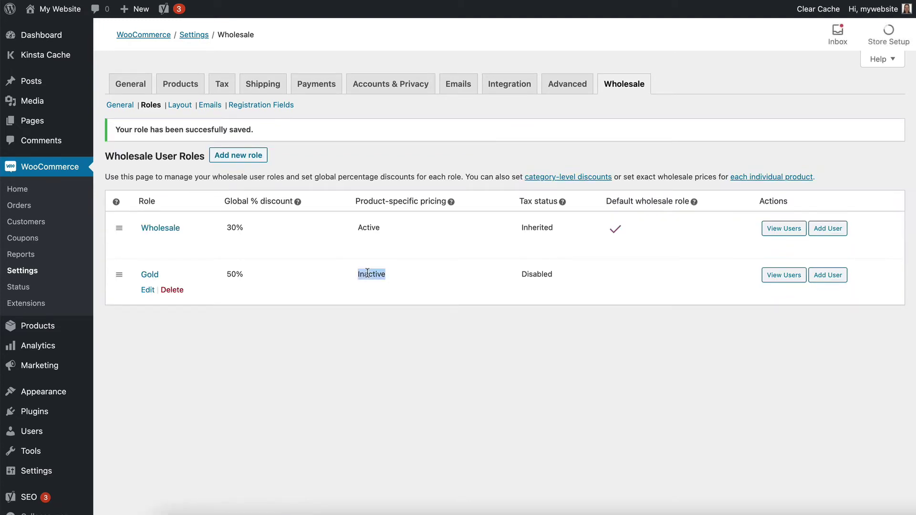
left_click(145, 290)
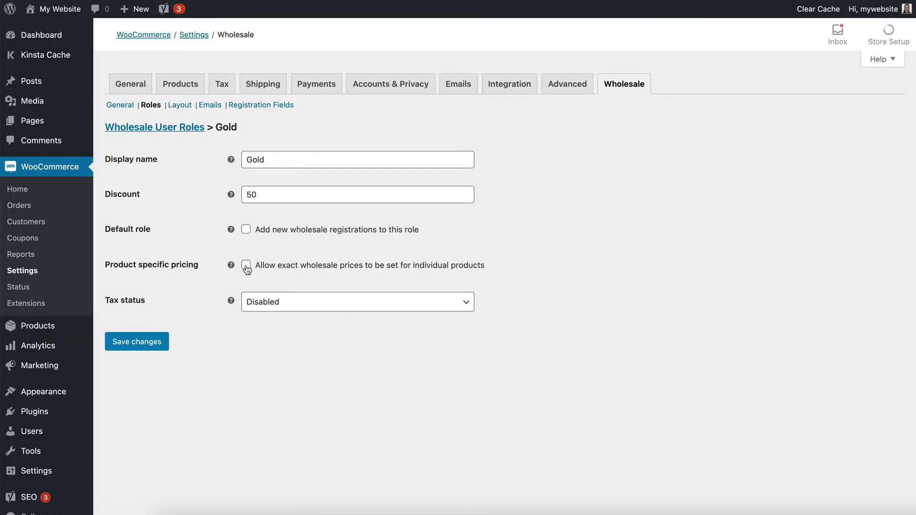
left_click(246, 264)
left_click(127, 345)
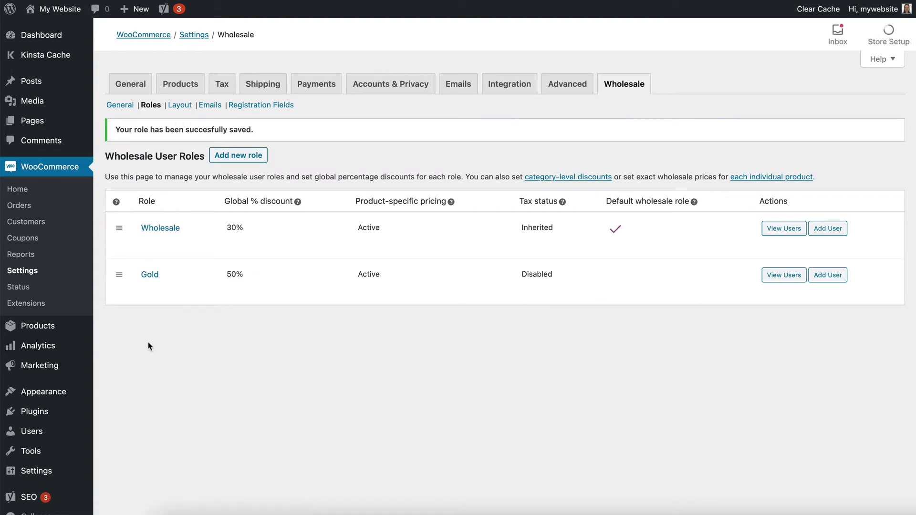
Step: Open Long Sleeve Tee from the product list and scroll to its Product data prices
left_click(41, 326)
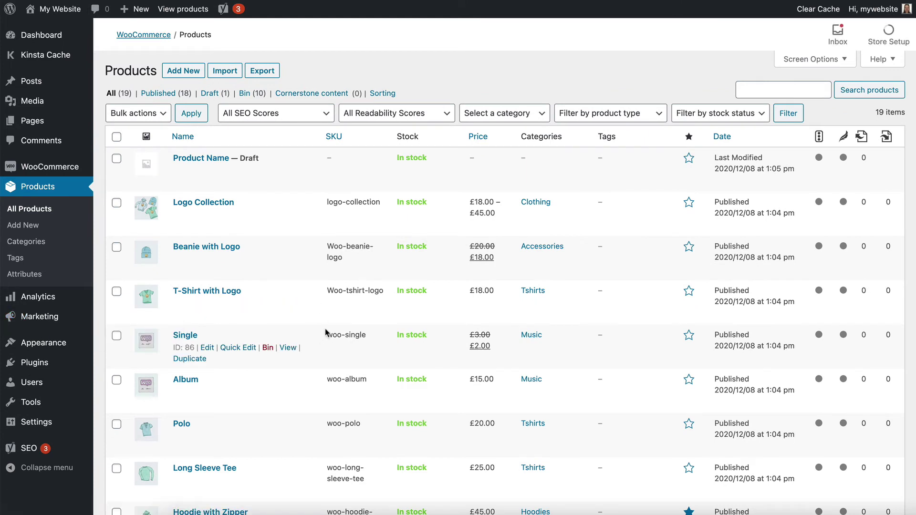
scroll(219, 337, "down", 5)
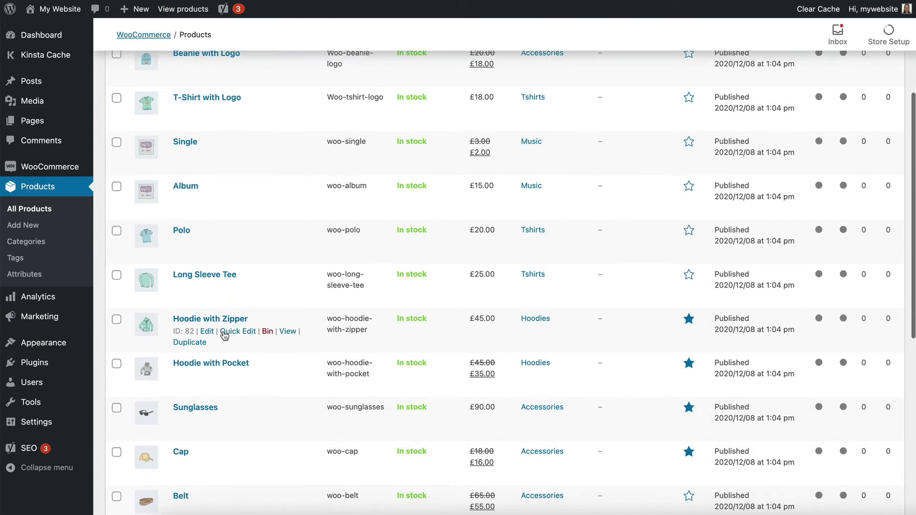
left_click(209, 260)
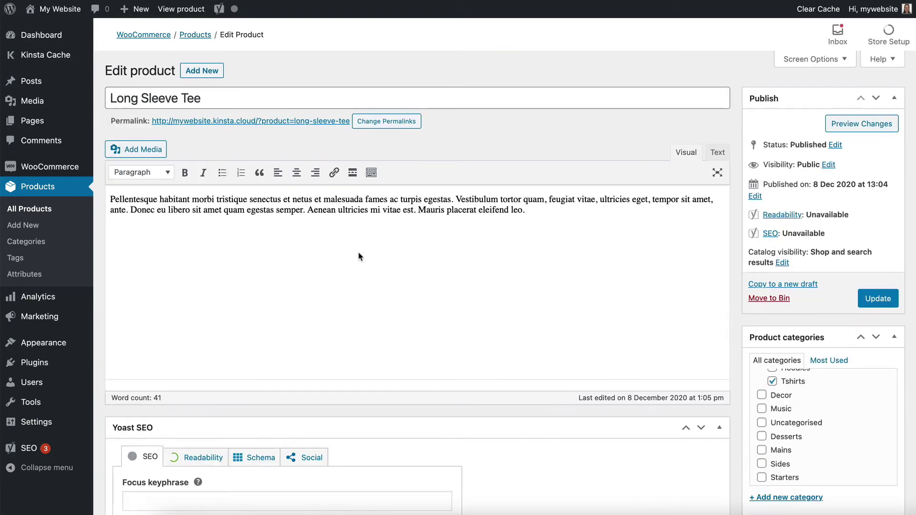
scroll(354, 254, "down", 12)
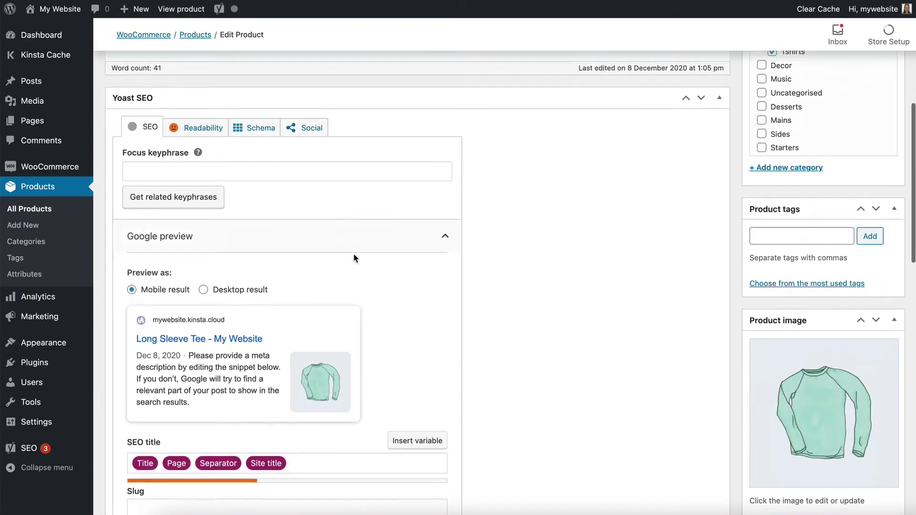
scroll(354, 253, "down", 9)
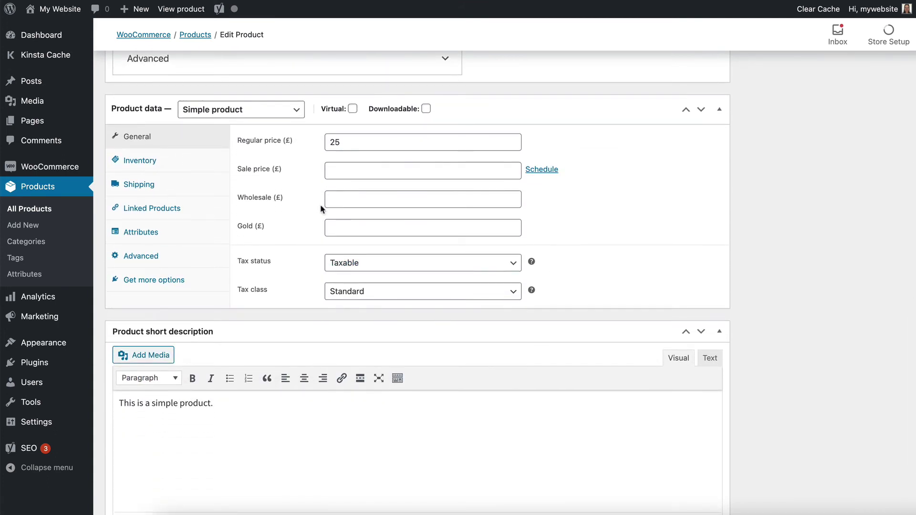
Step: Inspect the Long Sleeve Tee's regular, sale, Wholesale and Gold price fields
left_click(341, 169)
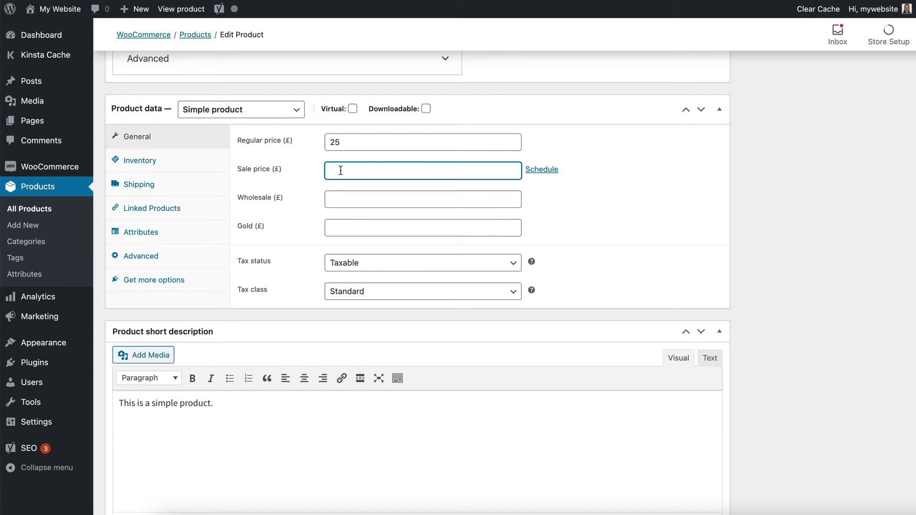
left_click_drag(351, 143, 327, 145)
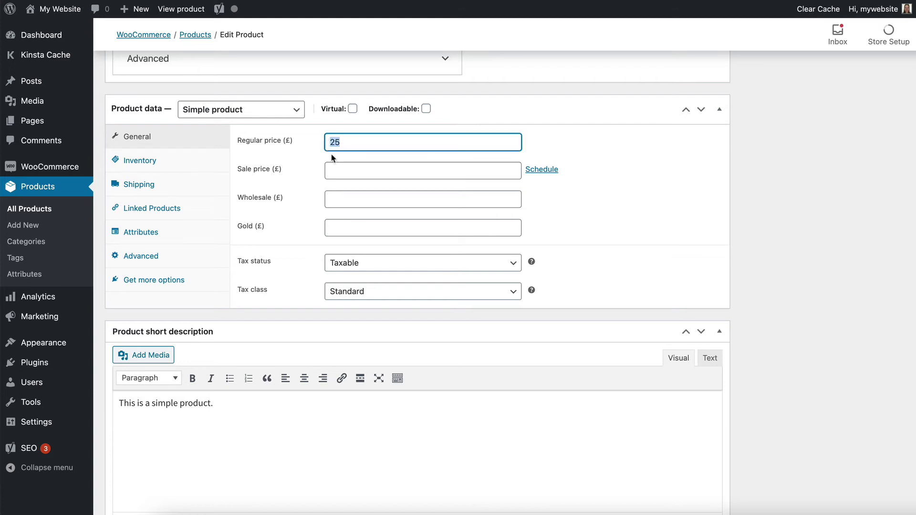
left_click(341, 198)
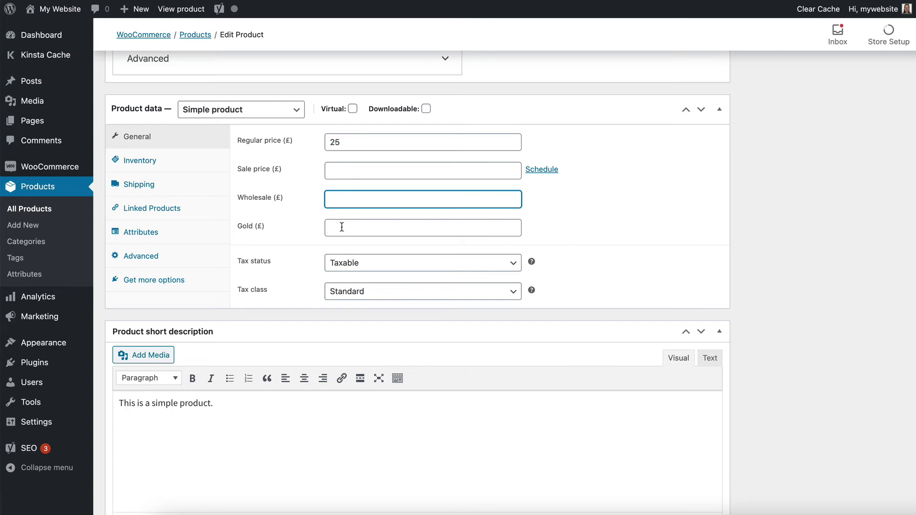
left_click(342, 227)
left_click(342, 199)
left_click(340, 228)
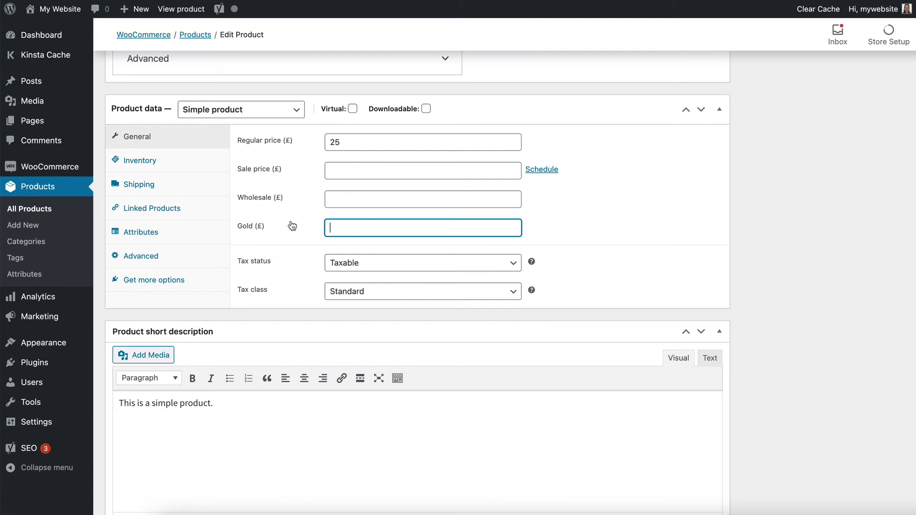
left_click(337, 201)
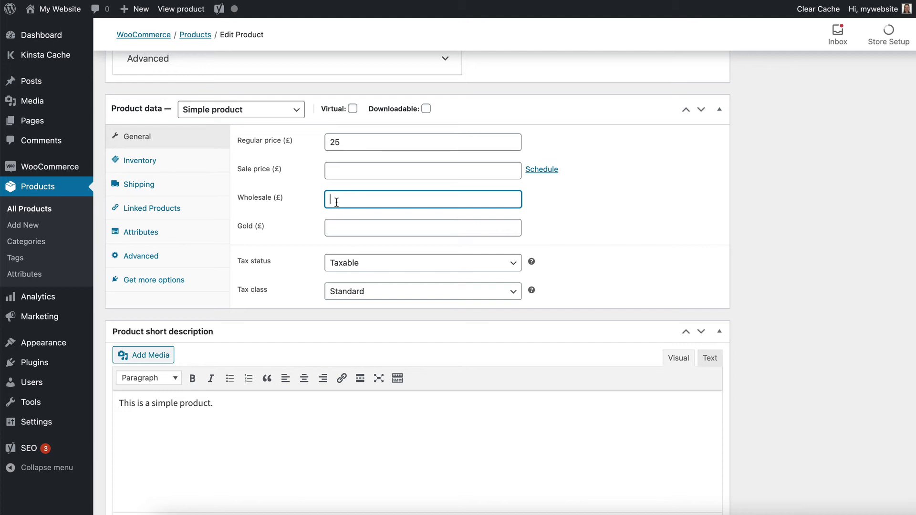
Step: Enter a Wholesale price of 10 and a Gold price of 8
double_click(344, 143)
left_click(344, 201)
type("10")
left_click(353, 227)
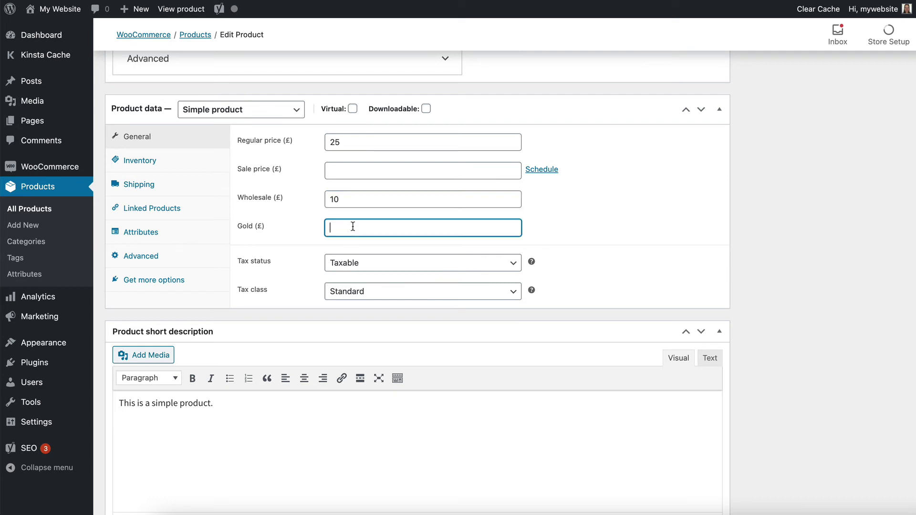
type("9")
left_click(556, 238)
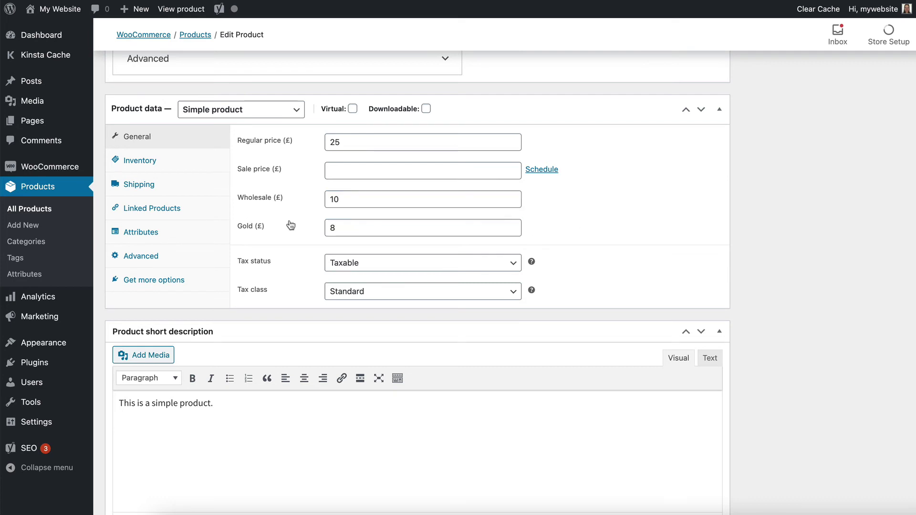
left_click(360, 232)
left_click(358, 203)
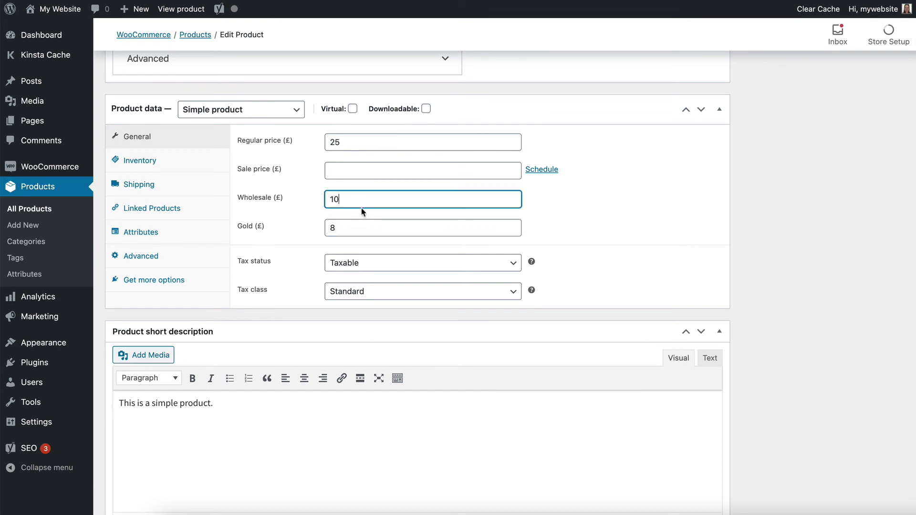
Step: Update the Long Sleeve Tee product, then visit the site via My Website
scroll(557, 231, "up", 20)
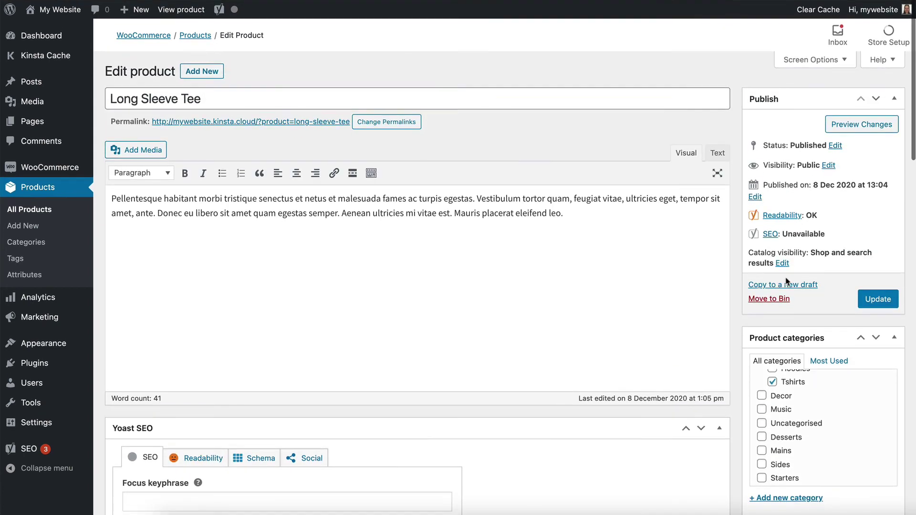
left_click(879, 299)
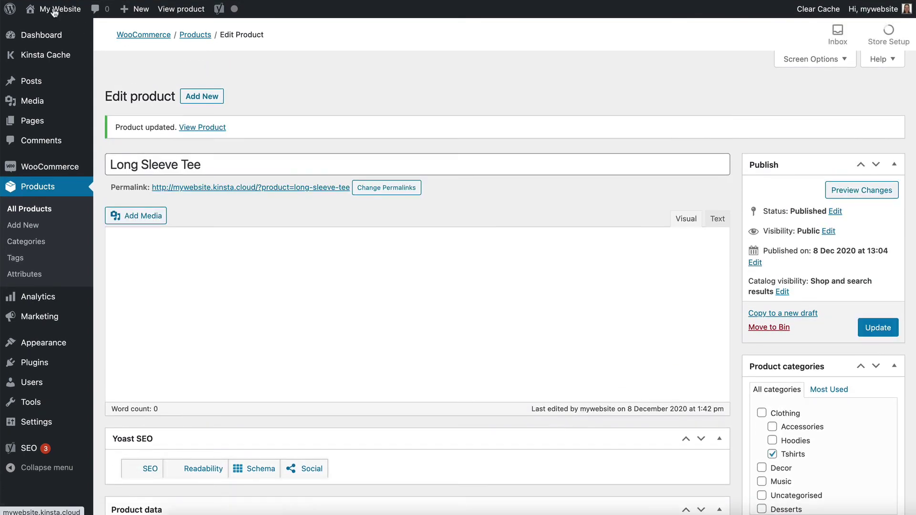
mouse_move(56, 13)
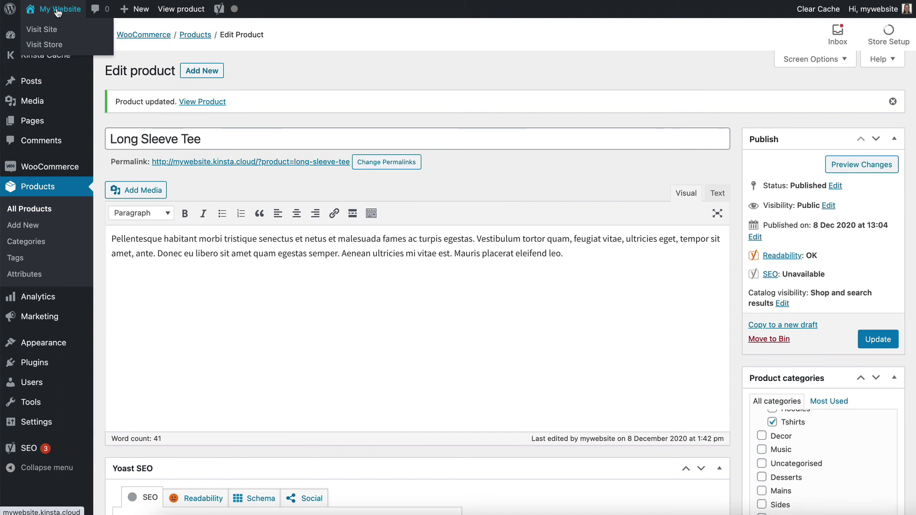
left_click(58, 12)
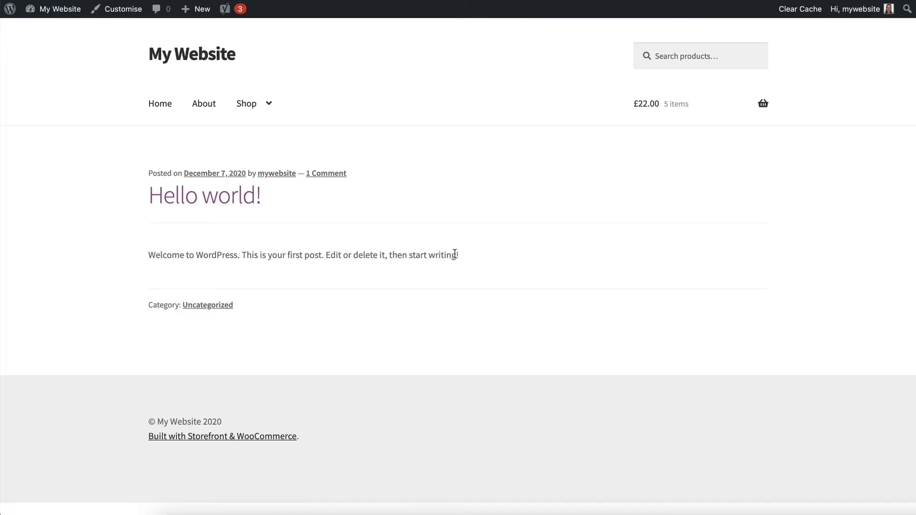
Step: Go to the Shop page and scroll to the product grid with wholesale prices
left_click(249, 110)
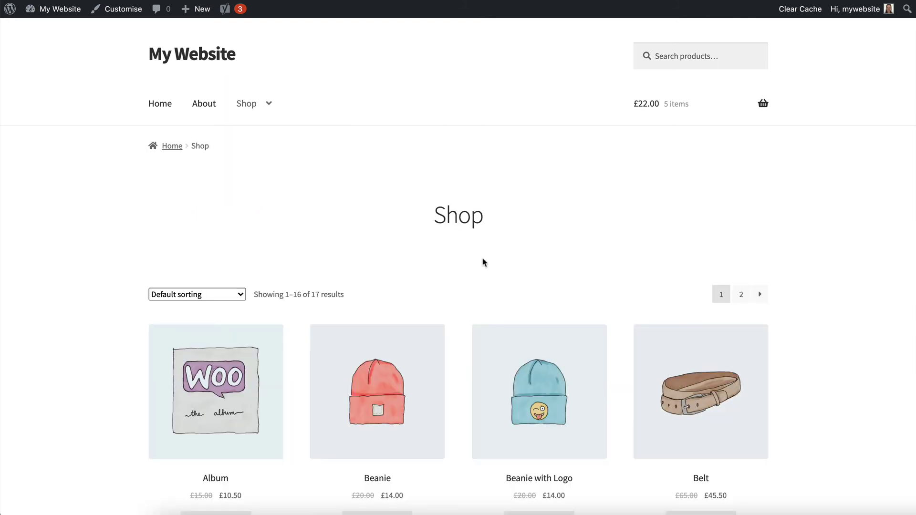
scroll(485, 262, "down", 4)
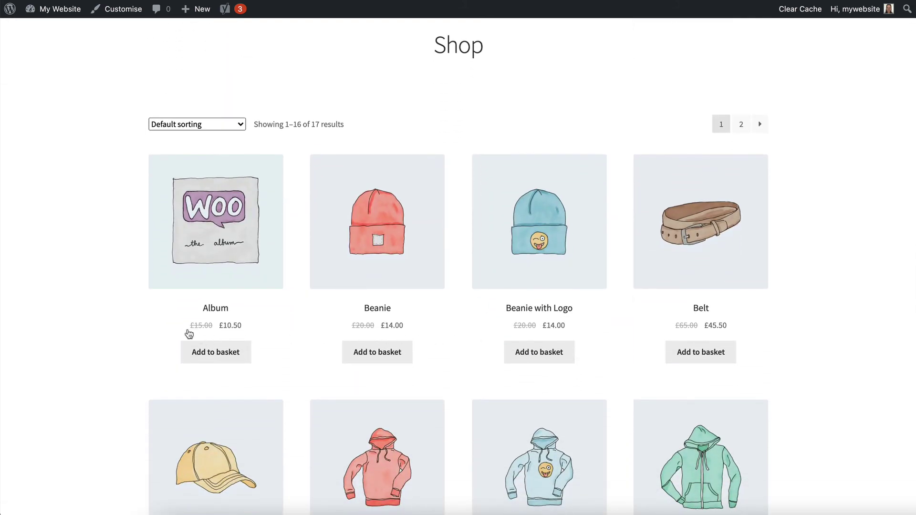